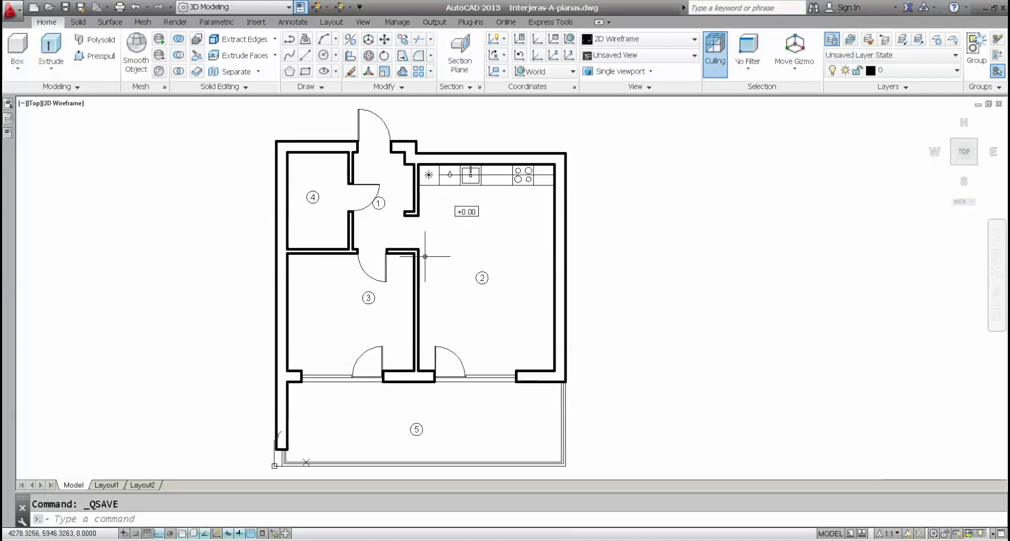
# - Examine the floor plan's corner beside the coordinate origin, where the outer wall meets the balcony lines
pyautogui.moveTo(270, 441); pyautogui.dragTo(295, 388, button='middle')
pyautogui.scroll(-2, 295, 388)
pyautogui.scroll(8, 295, 388)
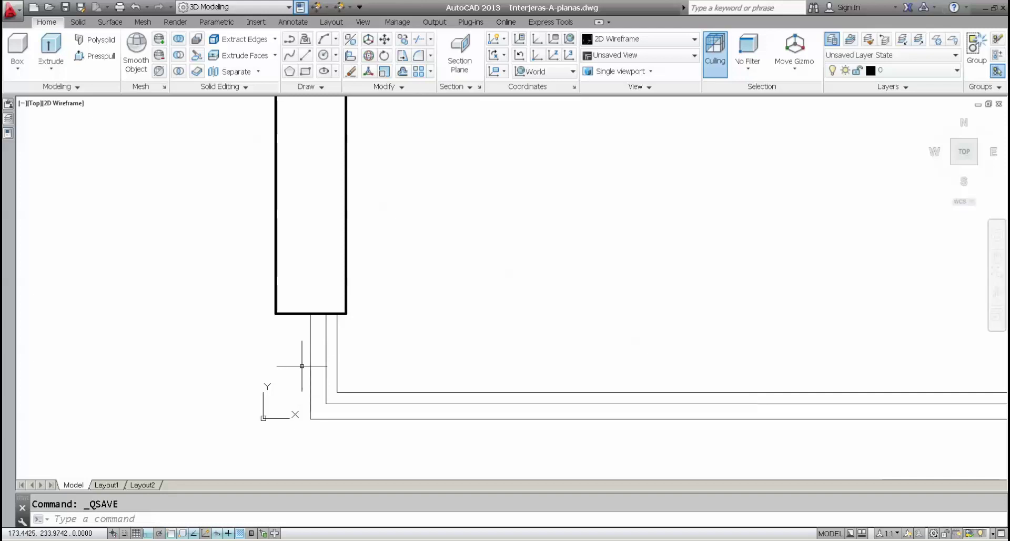
pyautogui.scroll(-2, 302, 365)
pyautogui.scroll(-4, 302, 366)
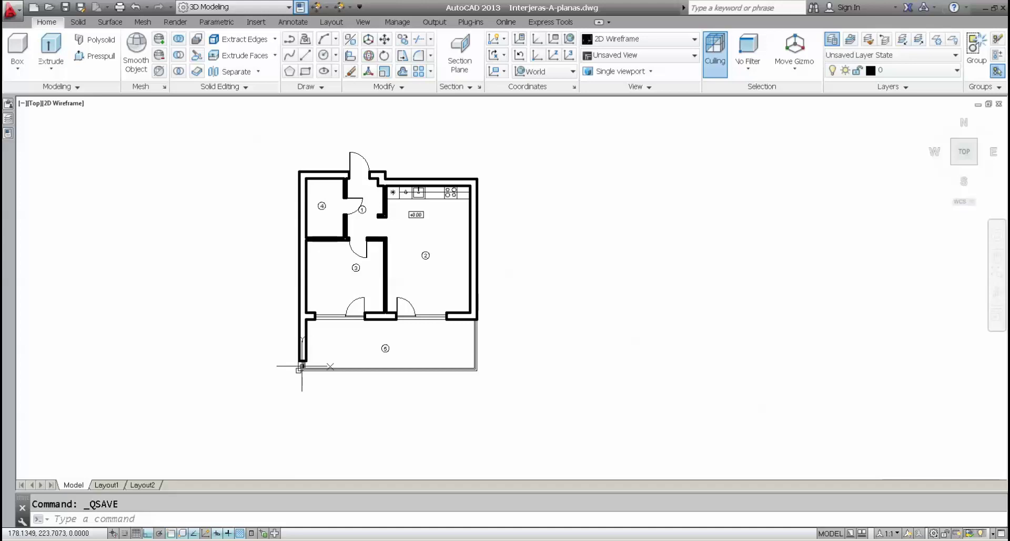
# - Save the drawing as Interjeras-A-planas.dwg in AutoCAD 2010/LT2010 format, replacing the existing file, and leave AutoCAD for 3ds Max
pyautogui.click(10, 9)
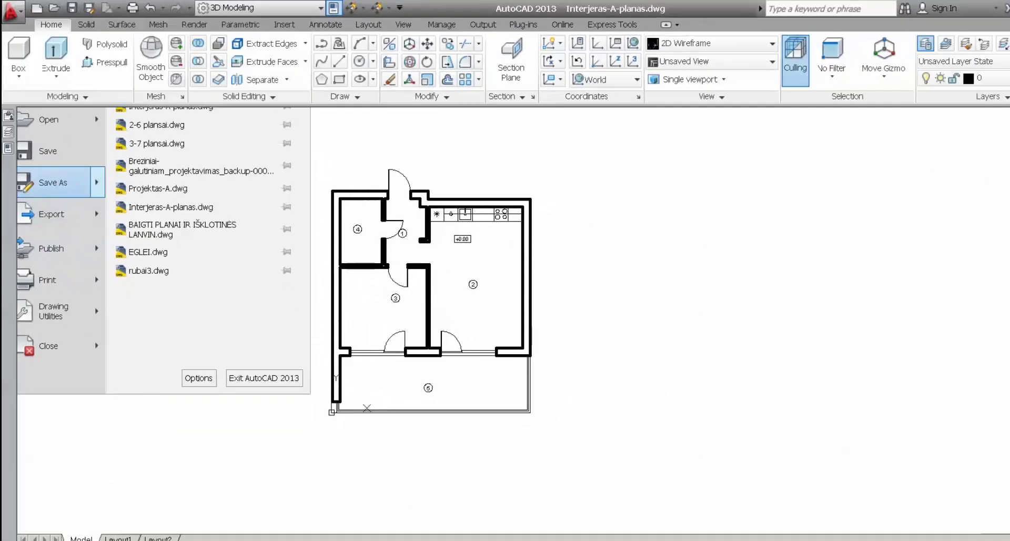
pyautogui.click(63, 222)
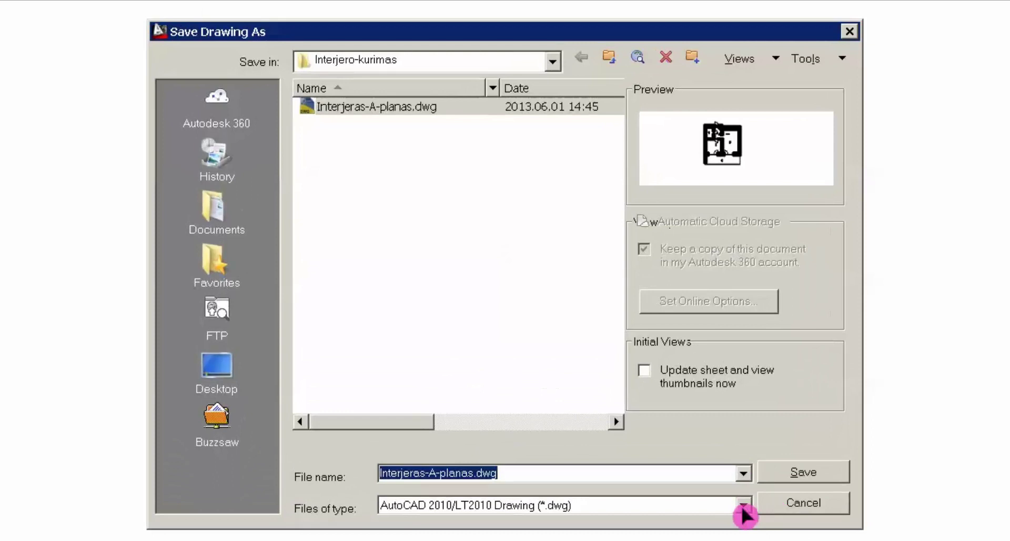
pyautogui.click(741, 503)
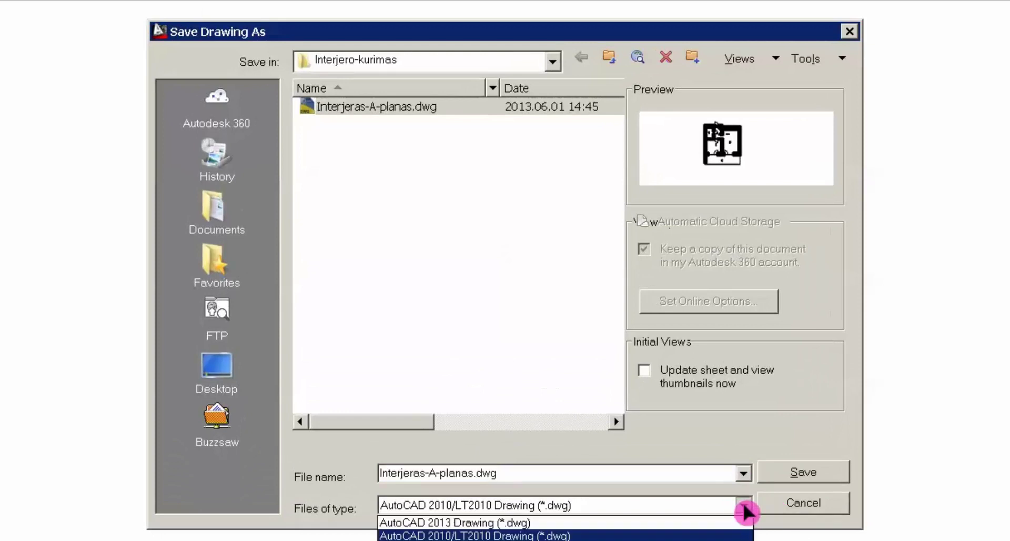
pyautogui.click(494, 535)
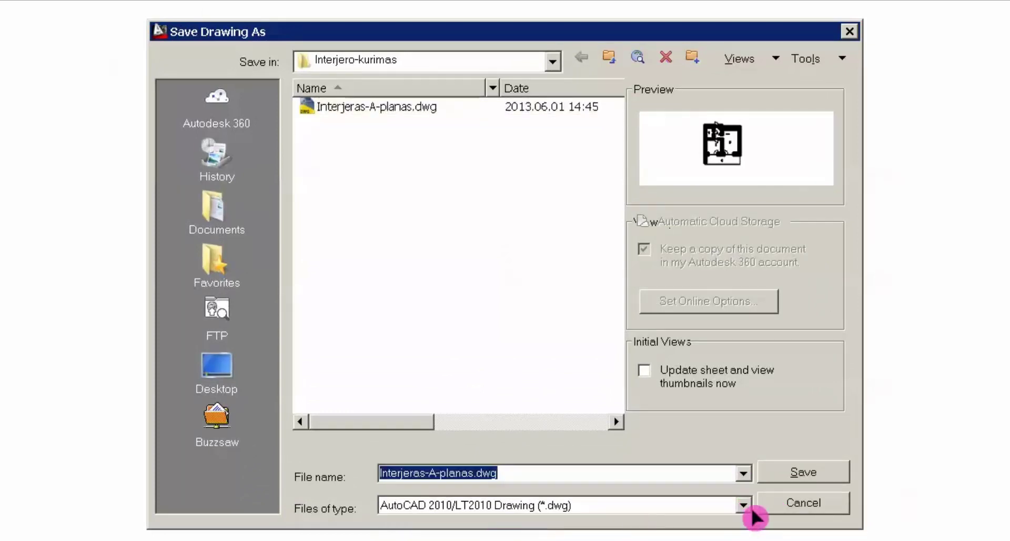
pyautogui.click(822, 475)
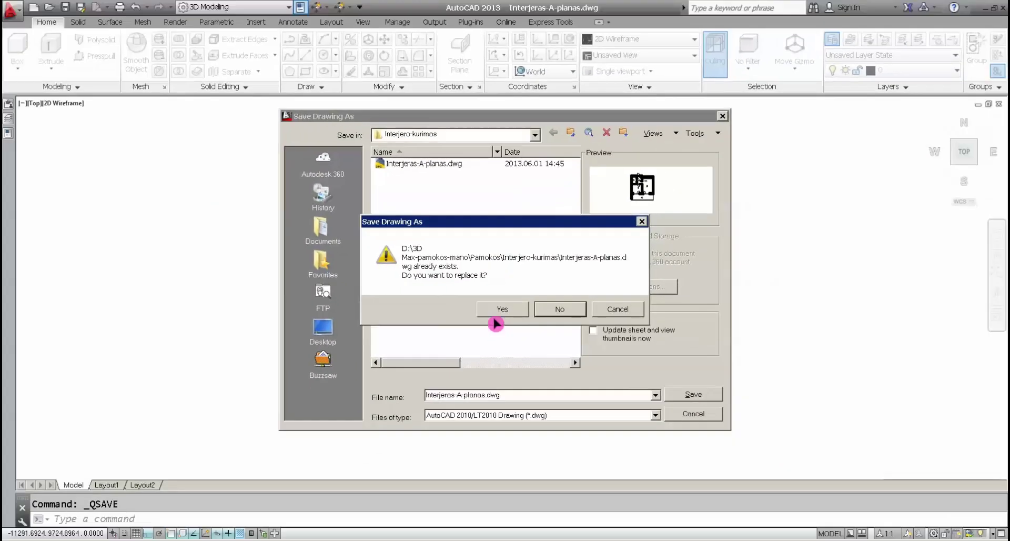
pyautogui.click(495, 315)
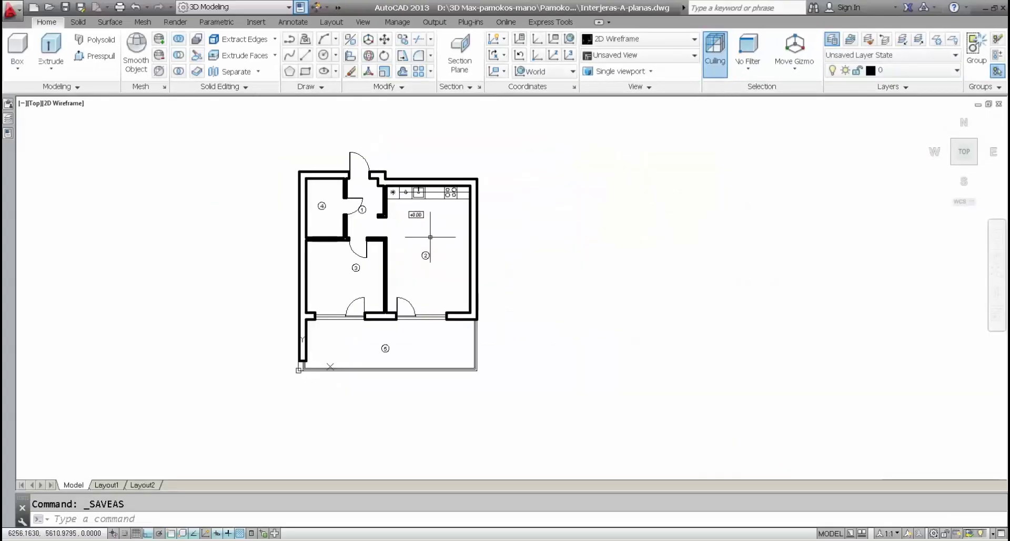
pyautogui.click(1004, 9)
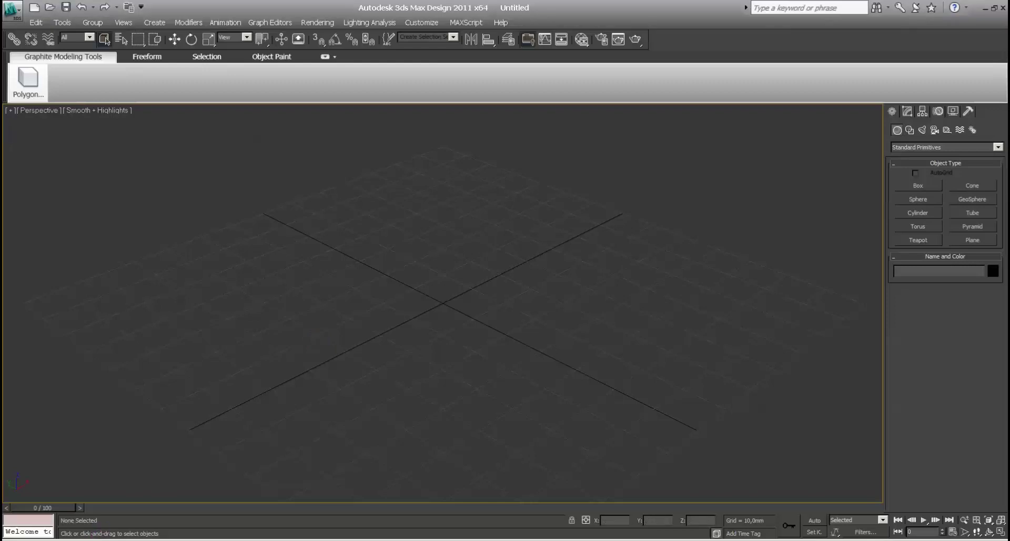
# - Copy Interjeras-A-planas.dwg from the Interjero-kurimas folder into the import folder of Youtube 3D Max Pamokos, and close both folder windows
pyautogui.click(46, 523)
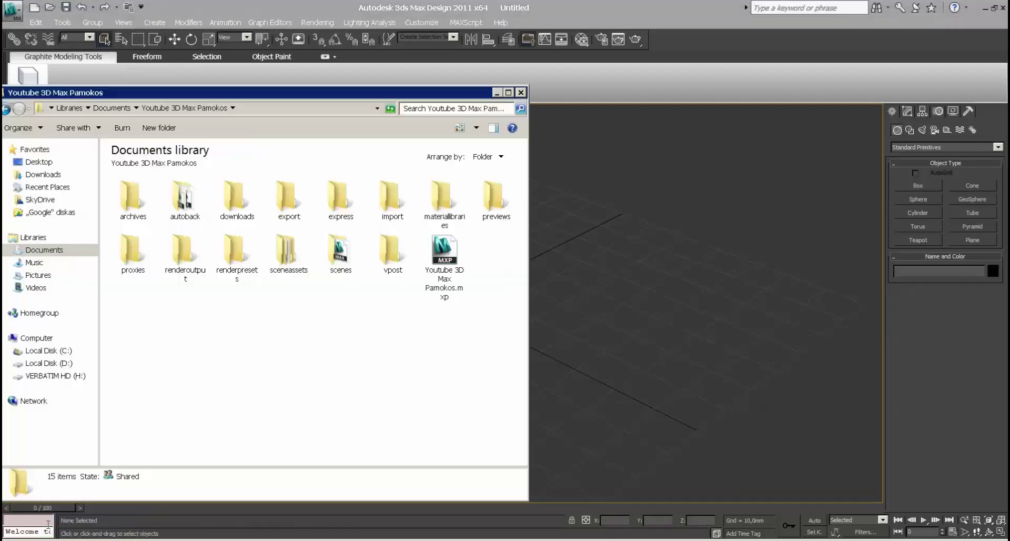
pyautogui.moveTo(75, 540)
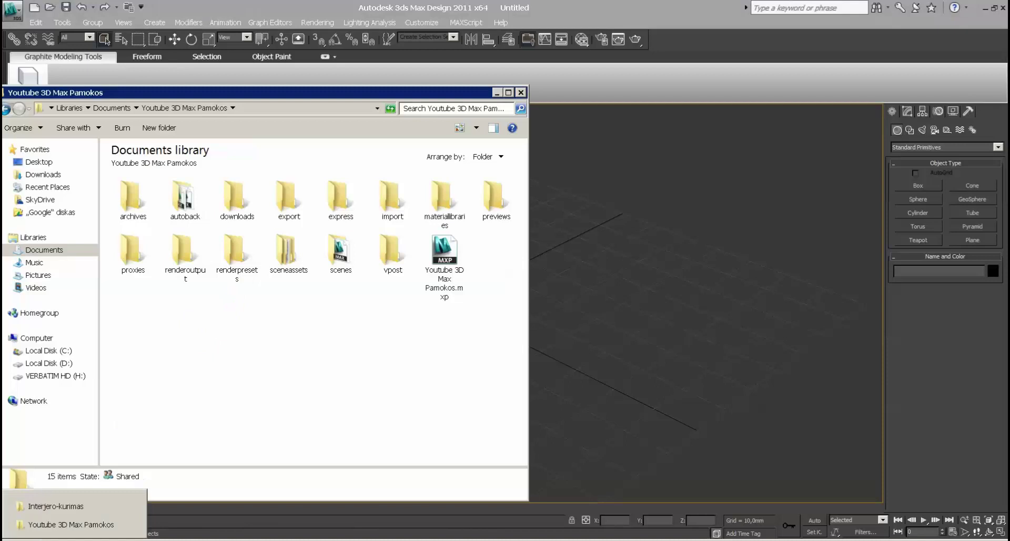
pyautogui.click(56, 505)
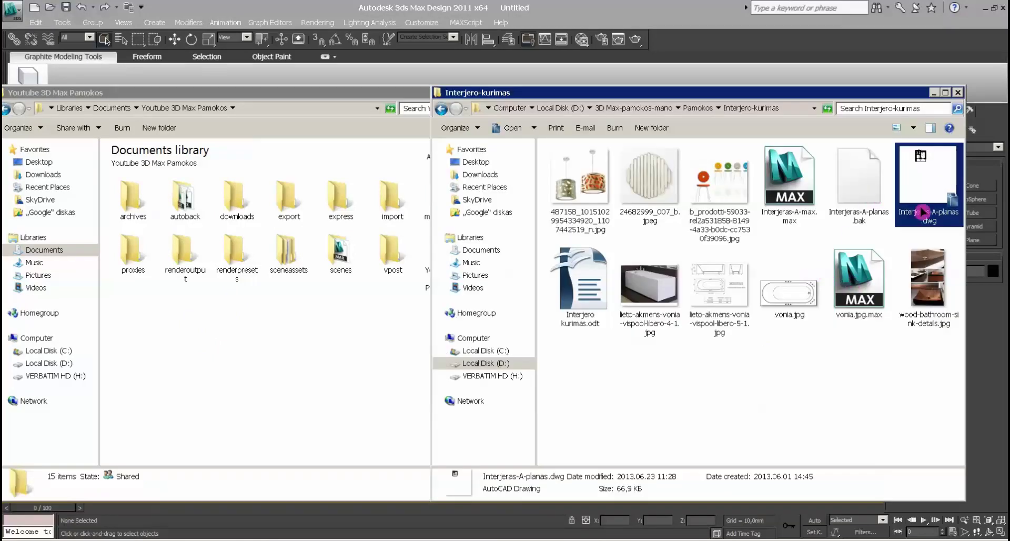
pyautogui.moveTo(920, 189); pyautogui.dragTo(395, 201)
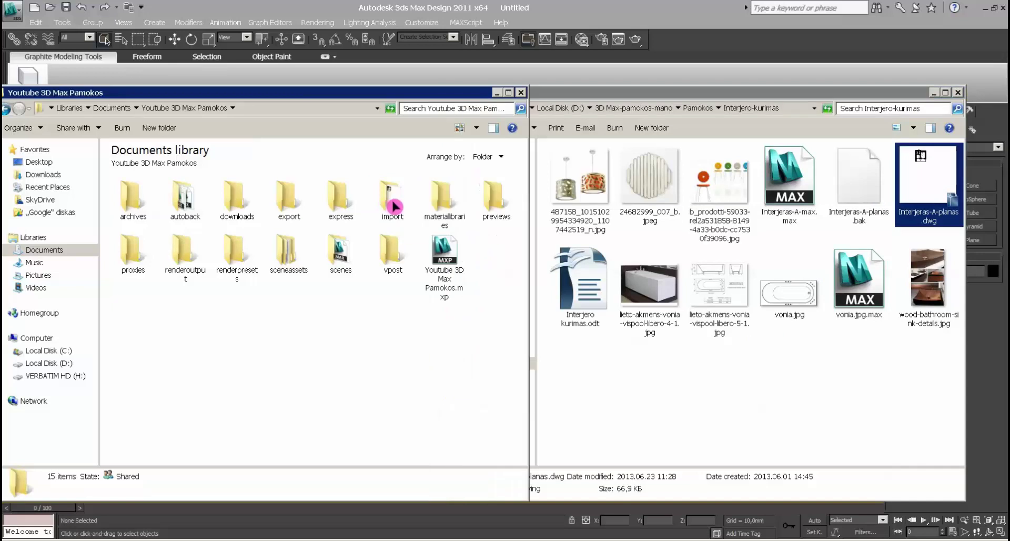
pyautogui.click(520, 92)
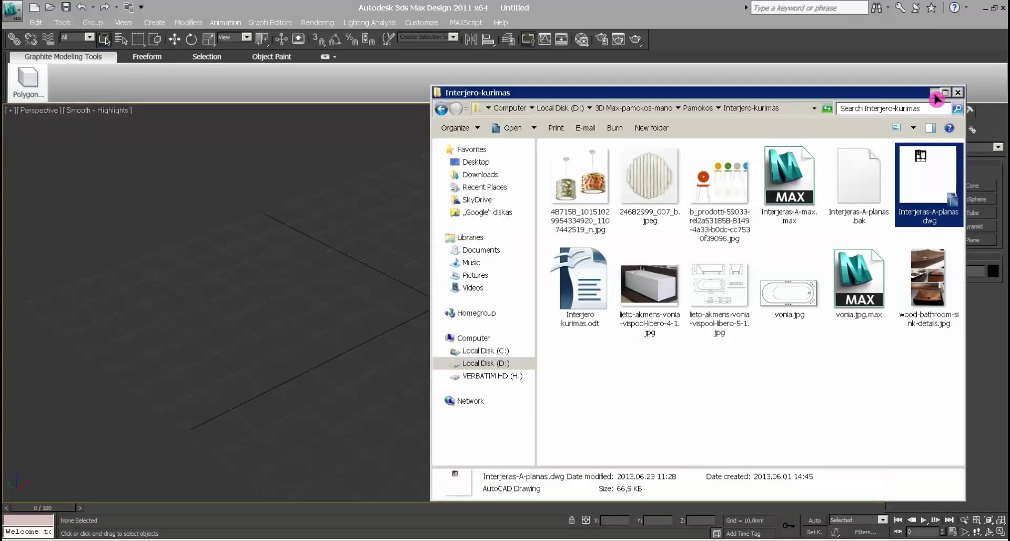
pyautogui.click(957, 92)
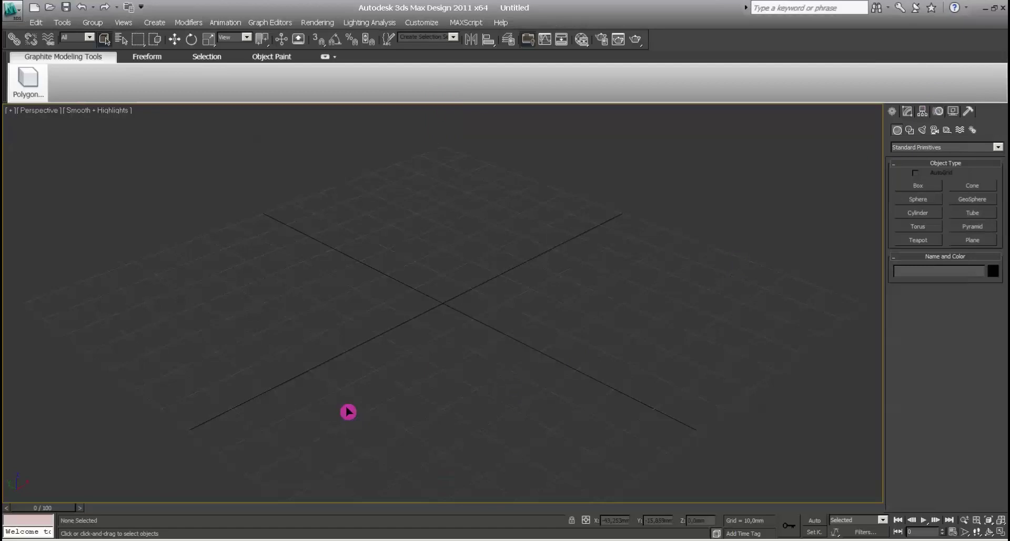
# - Start importing Interjeras-A-planas.dwg from the project's import folder with the incoming file units set to Millimeters
pyautogui.click(14, 11)
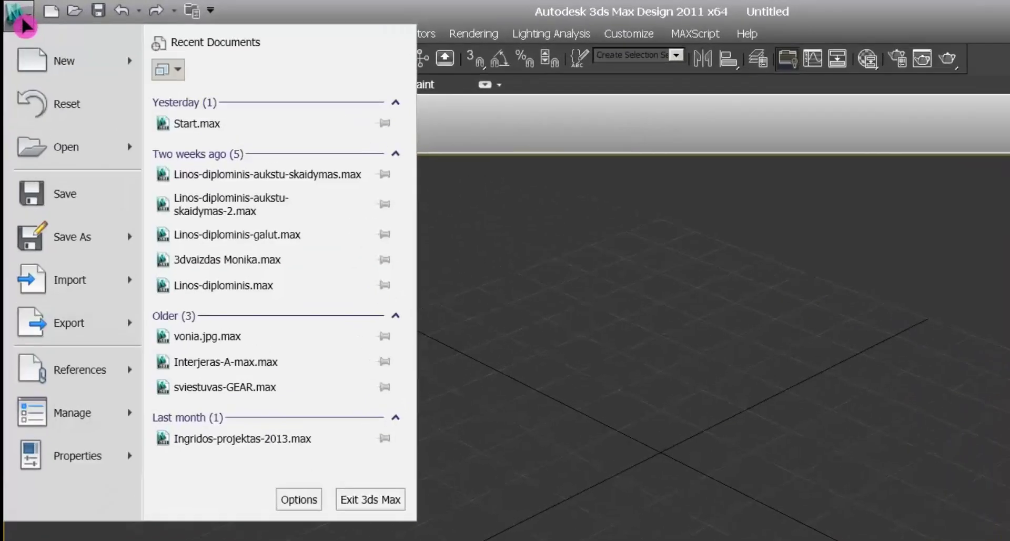
pyautogui.moveTo(111, 294)
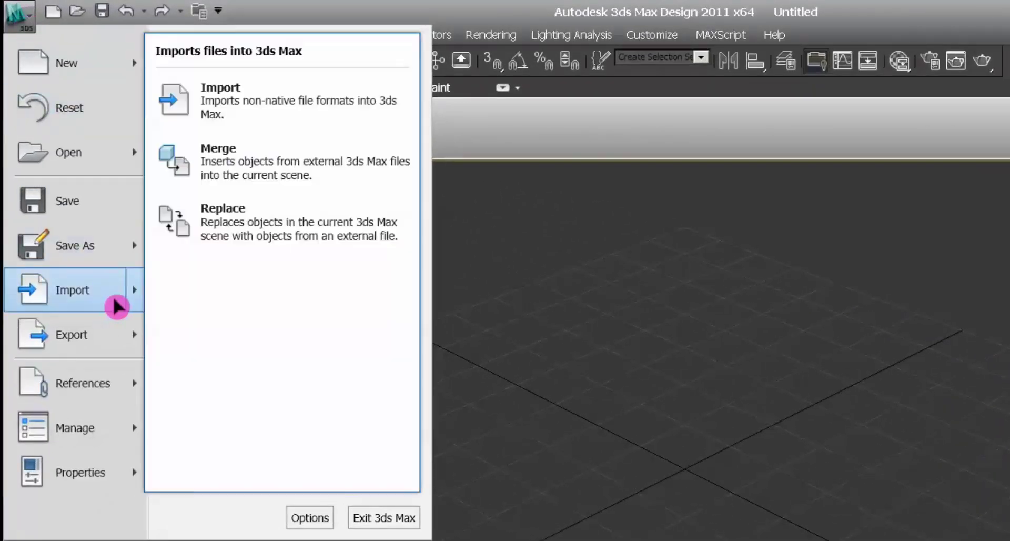
pyautogui.click(256, 101)
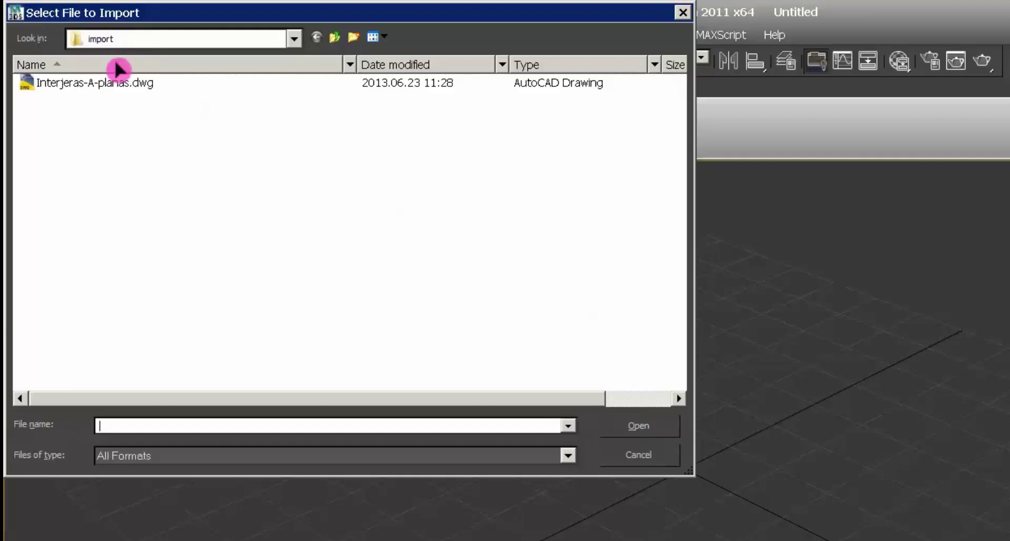
pyautogui.click(86, 84)
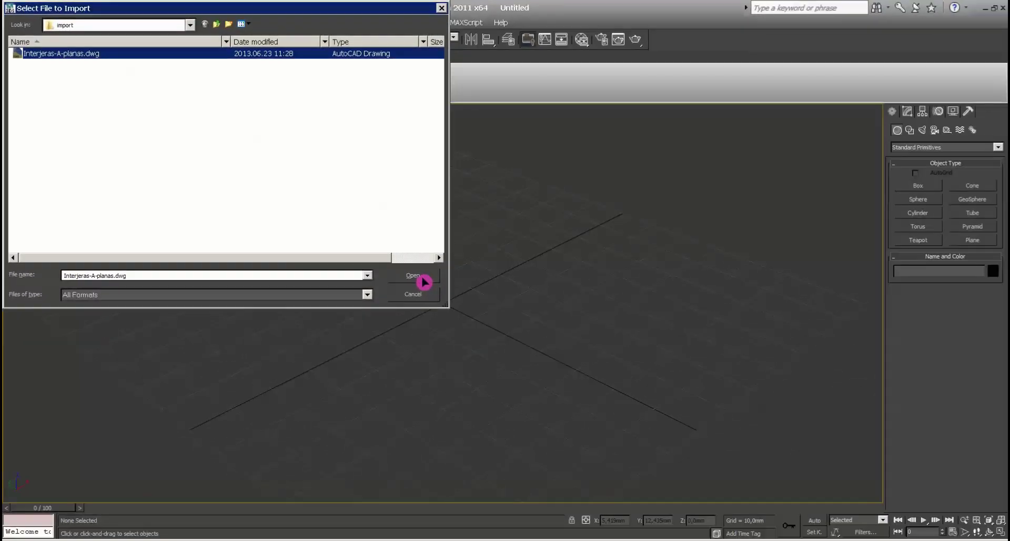
pyautogui.click(653, 432)
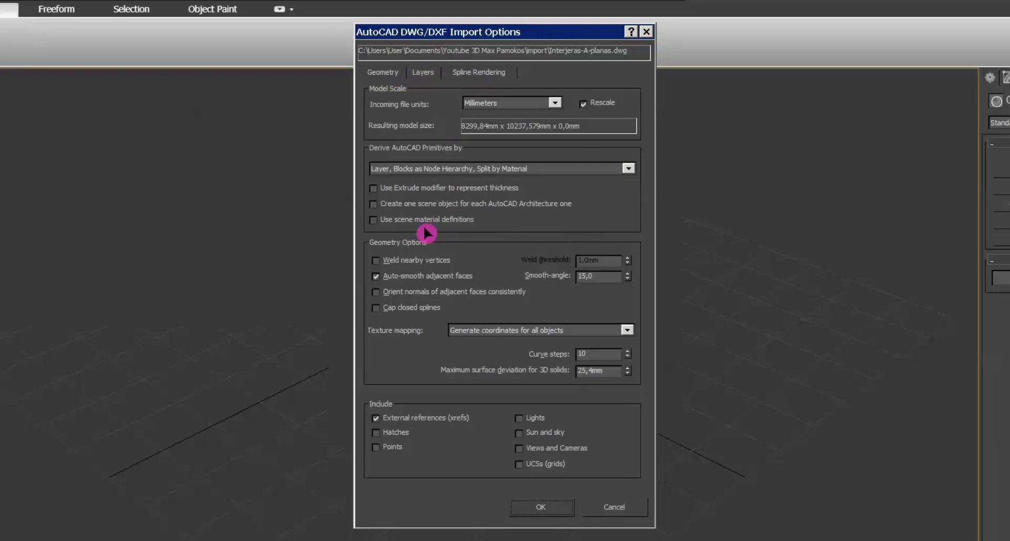
pyautogui.click(555, 103)
pyautogui.click(497, 145)
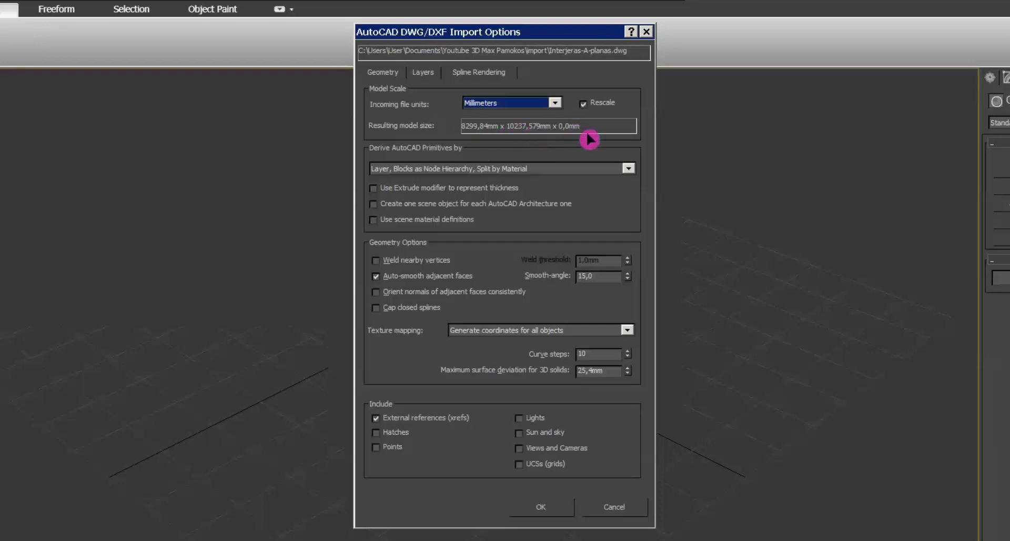
# - Exclude the Defpoints, Langai-konturas and uzrasai layers and complete the drawing import
pyautogui.click(424, 75)
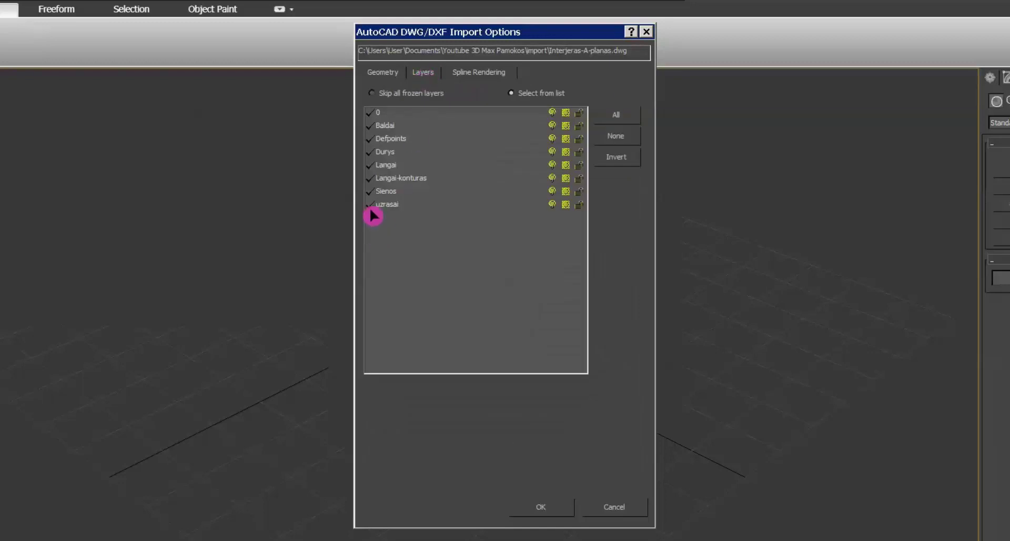
pyautogui.click(371, 139)
pyautogui.click(369, 204)
pyautogui.click(370, 178)
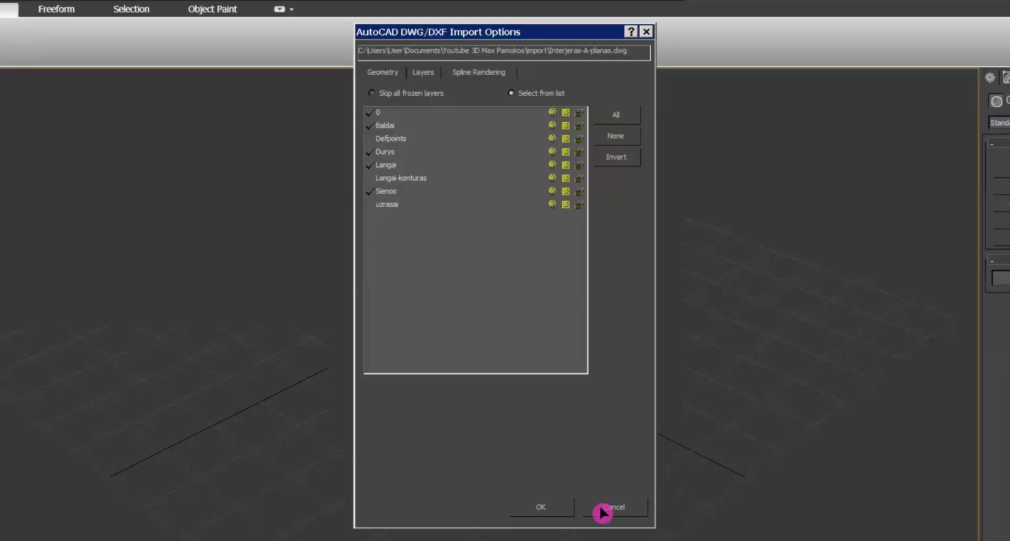
pyautogui.click(541, 506)
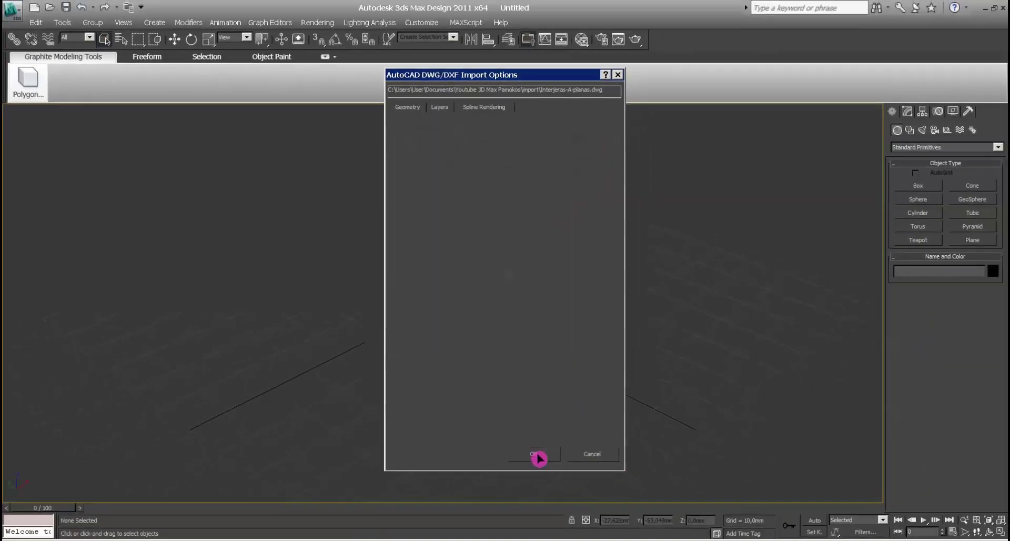
# - Examine the imported layers in the layer manager and check the shapes by selecting the door and window lines
pyautogui.scroll(-5, 531, 287)
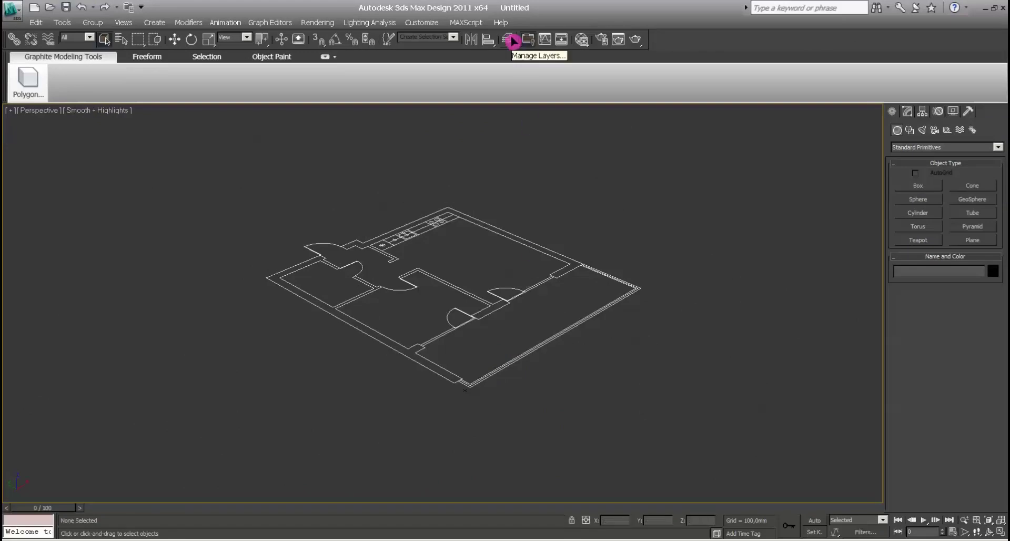
pyautogui.click(528, 40)
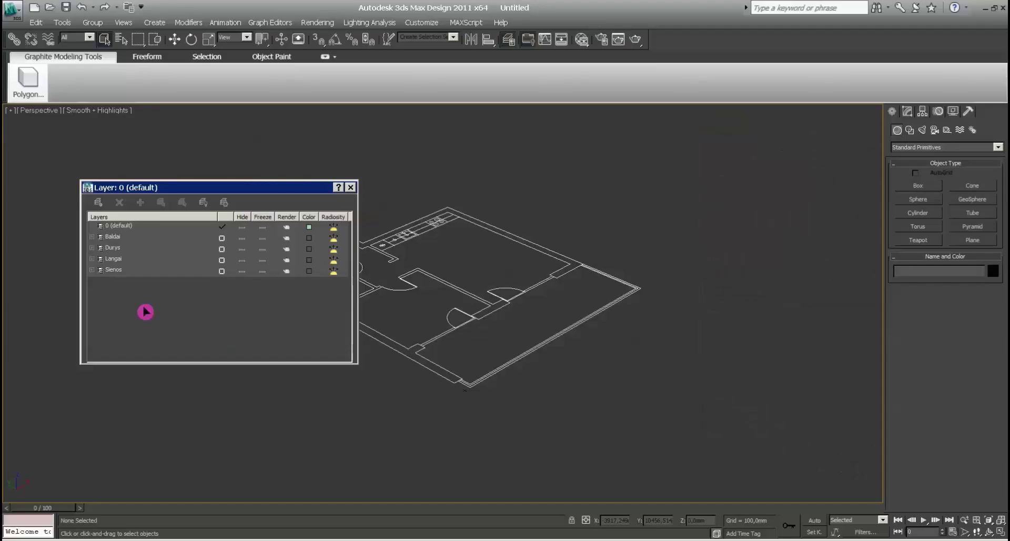
pyautogui.click(485, 314)
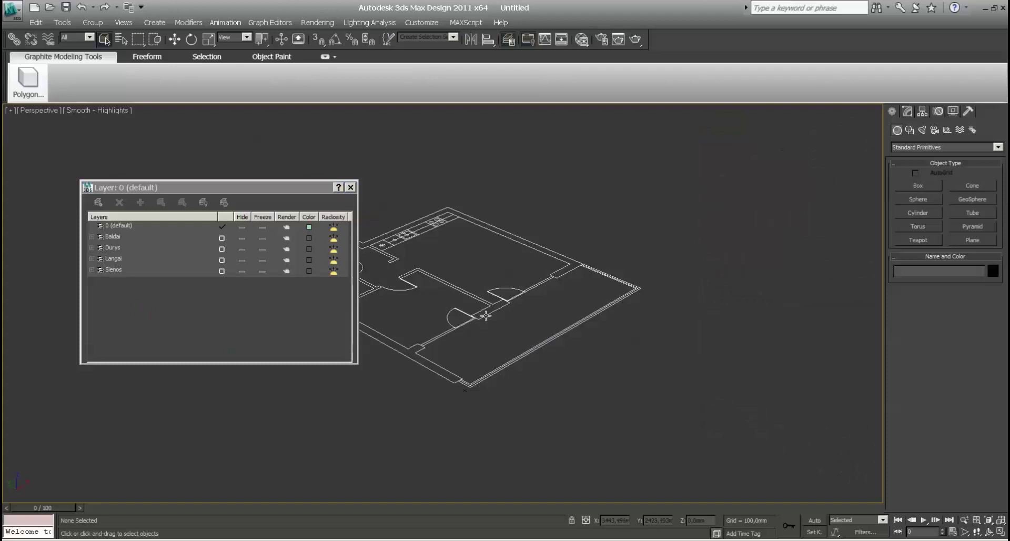
pyautogui.click(504, 287)
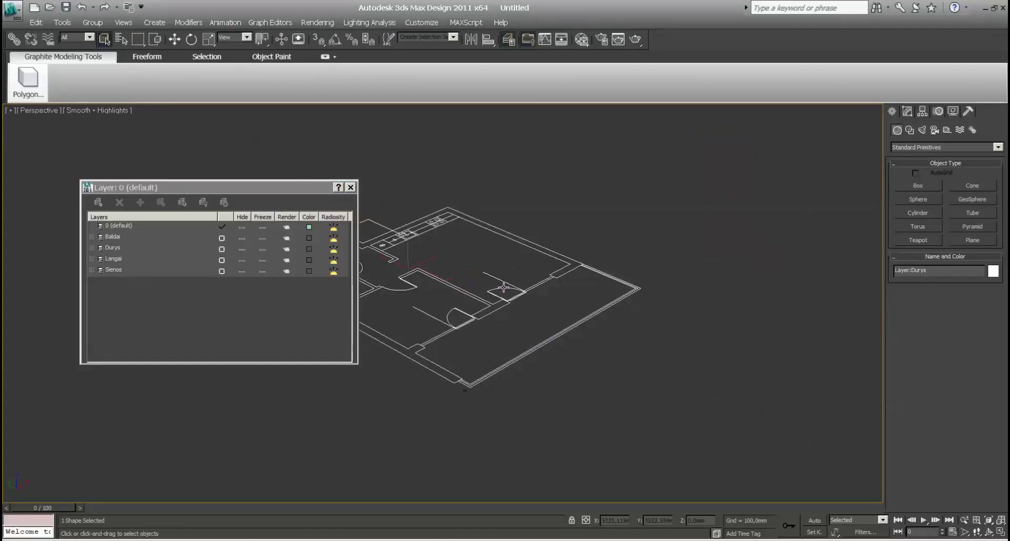
pyautogui.click(403, 318)
pyautogui.click(575, 342)
pyautogui.click(554, 373)
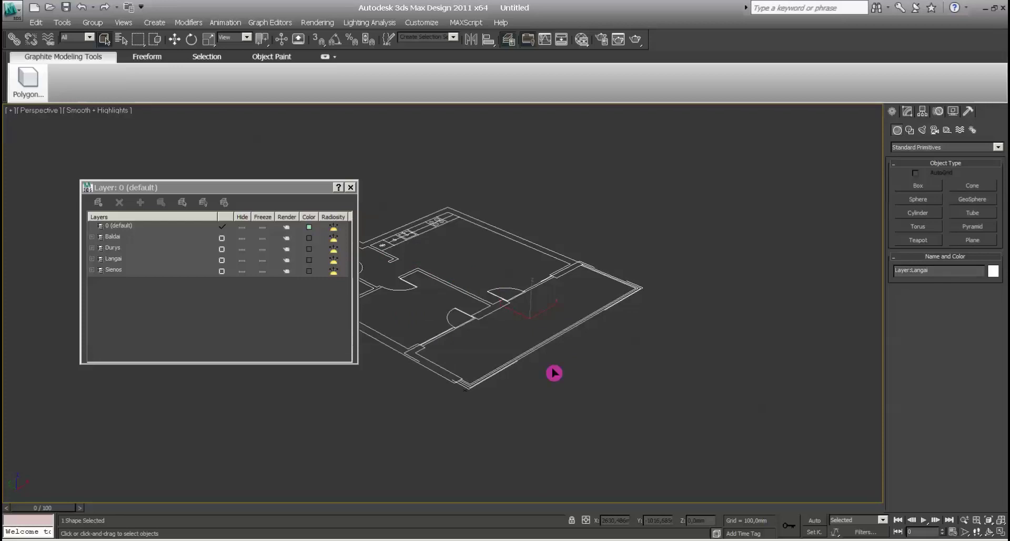
pyautogui.click(350, 188)
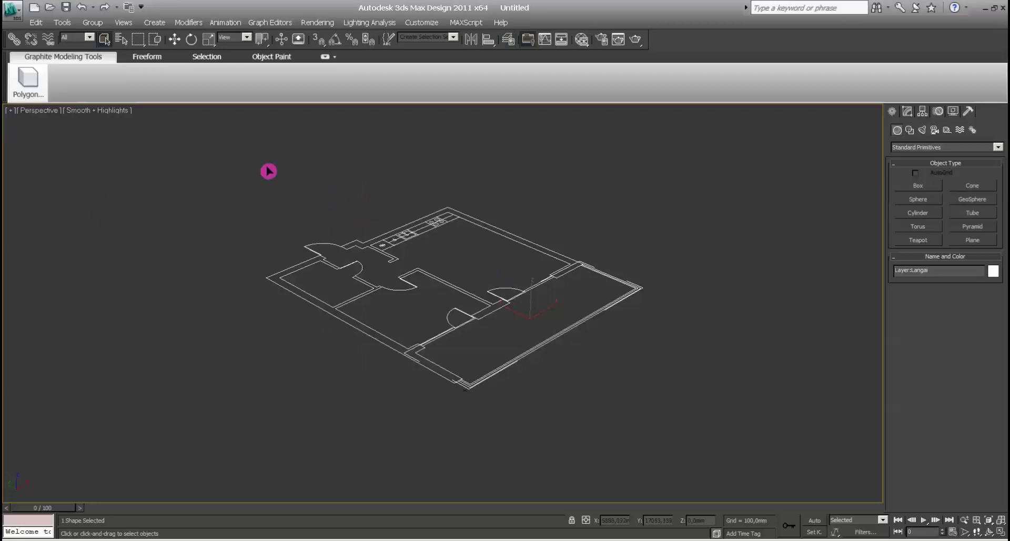
# - Select all imported plan shapes, store them as a named selection set "Autocad brezinys", and clear the selection
pyautogui.hotkey('ctrl', 'a')
pyautogui.click(413, 39)
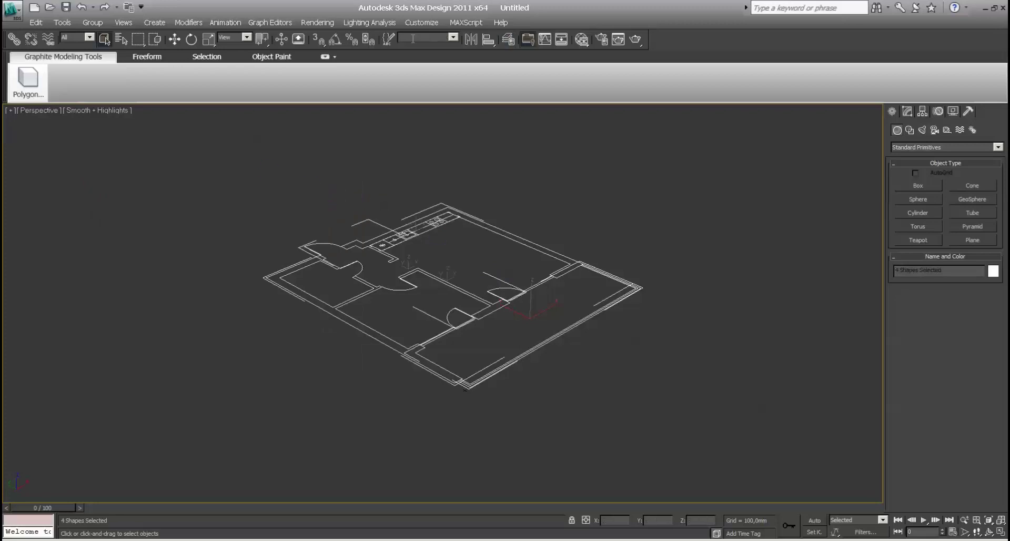
pyautogui.write('Autocad brezinys')
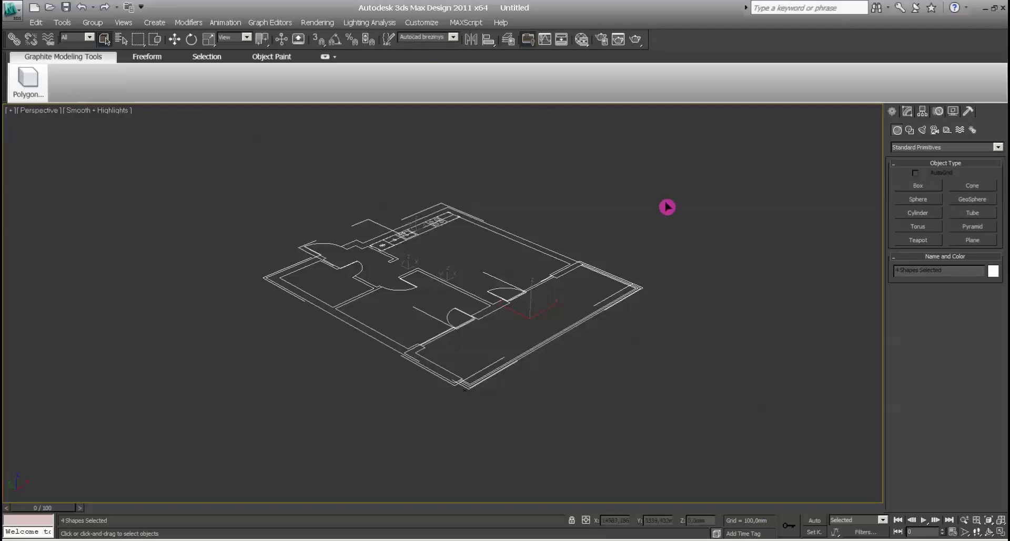
pyautogui.press('Delete')
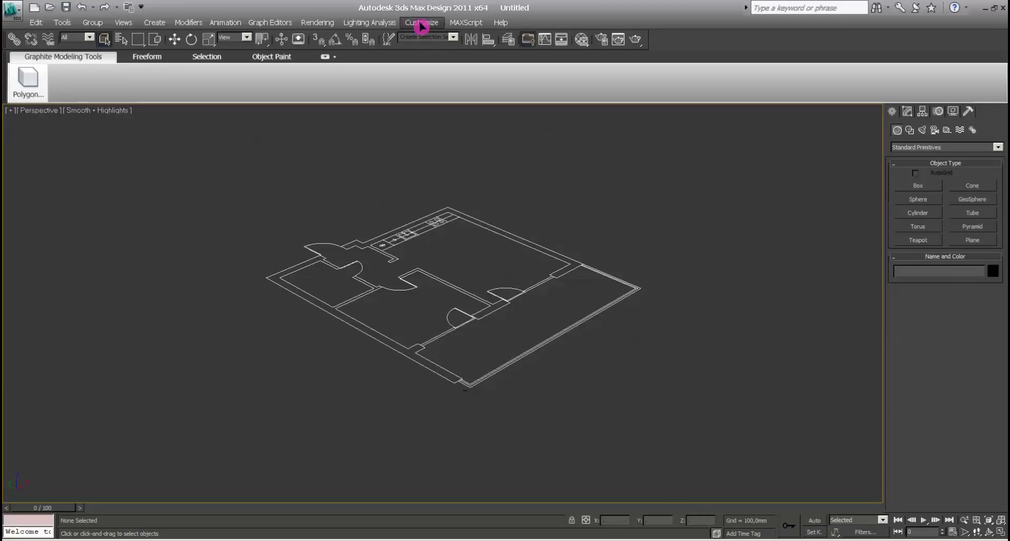
# - Test the "Autocad brezinys" selection set by recalling it, and deselect the shapes
pyautogui.click(453, 39)
pyautogui.click(442, 47)
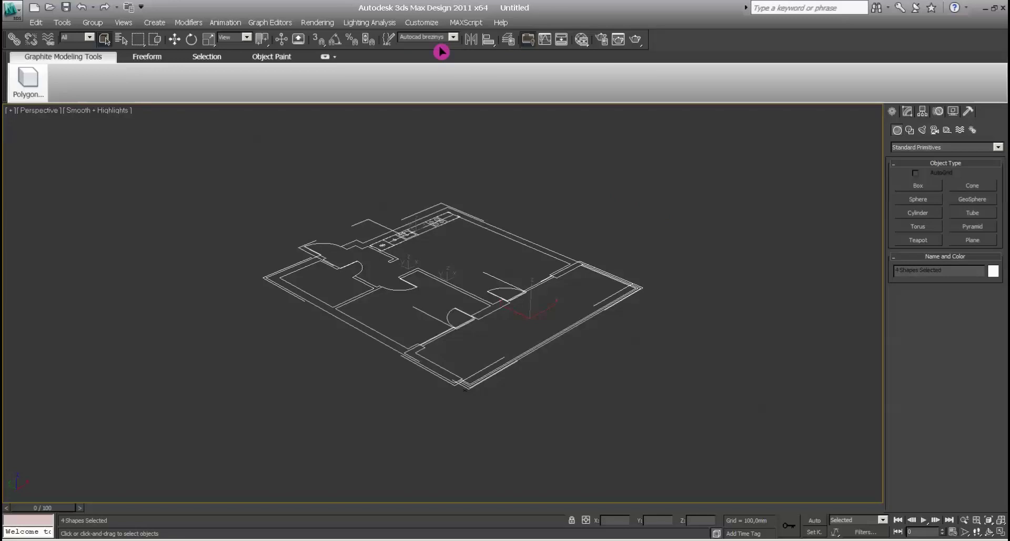
pyautogui.click(480, 412)
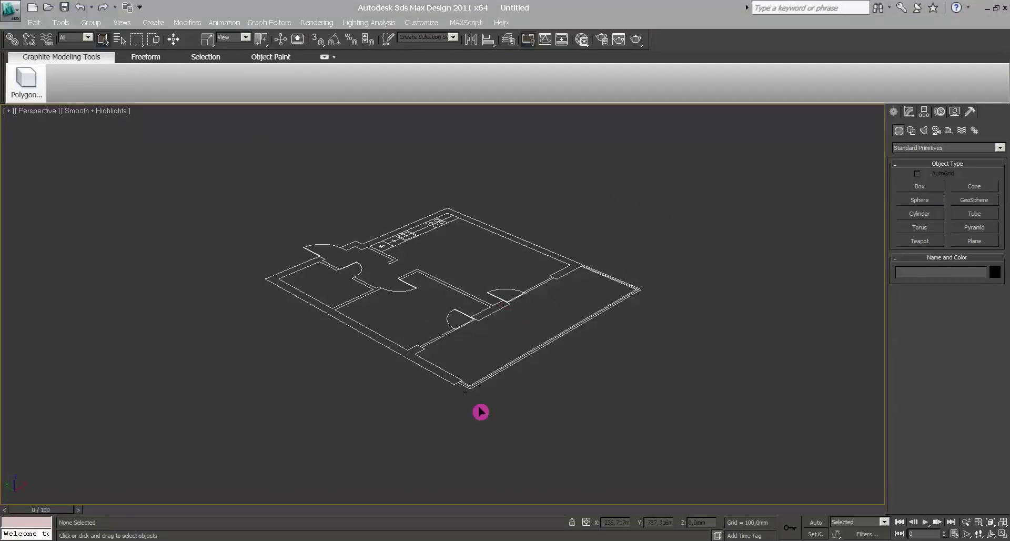
# - Save the scene as Butas-A.max in the project's scenes folder
pyautogui.click(18, 14)
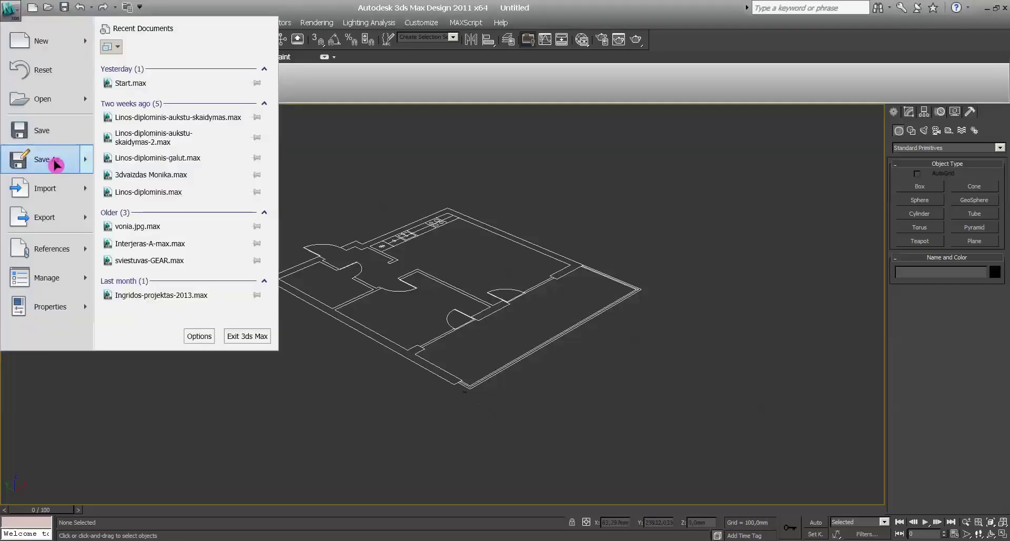
pyautogui.click(56, 165)
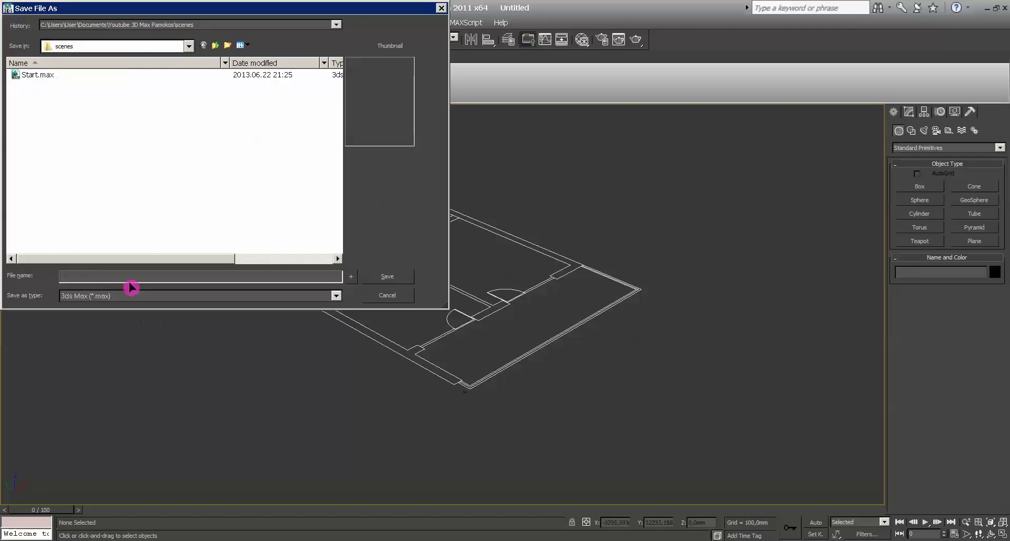
pyautogui.write('Butal')
pyautogui.write('-A')
pyautogui.click(395, 284)
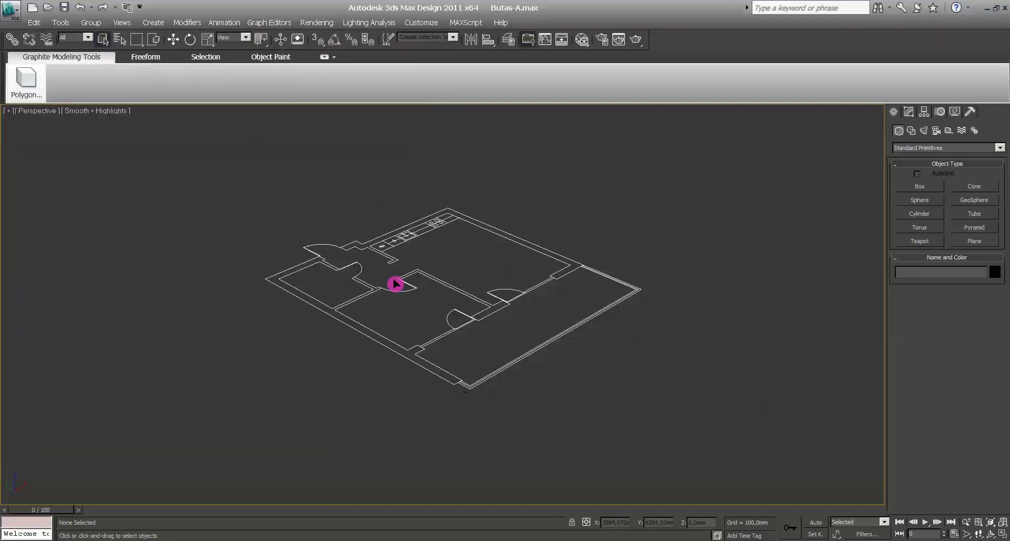